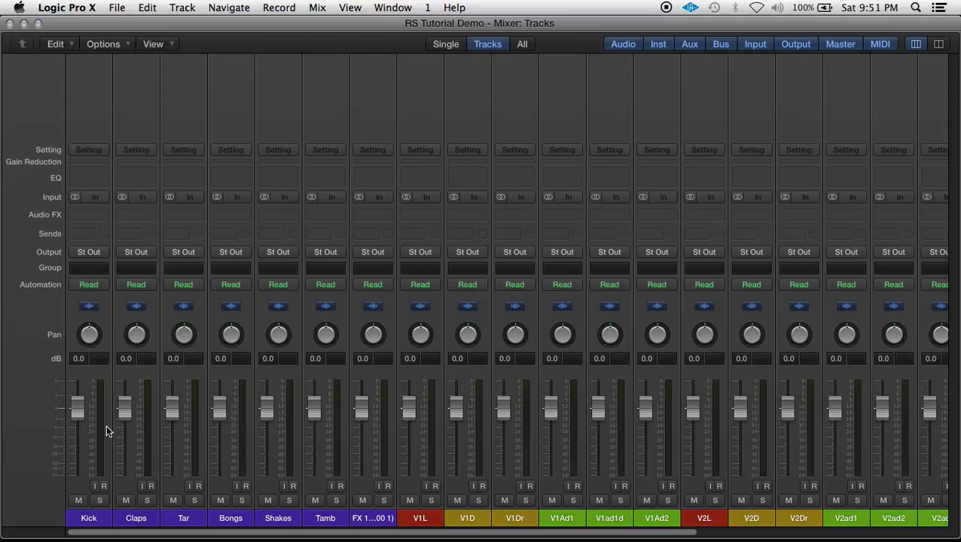
- Select the Kick through FX instrument channels and route their outputs to Bus 1
{"action": "left_click", "coordinate": [106, 424]}
{"action": "scroll", "coordinate": [421, 441], "scroll_direction": "right", "scroll_amount": 10}
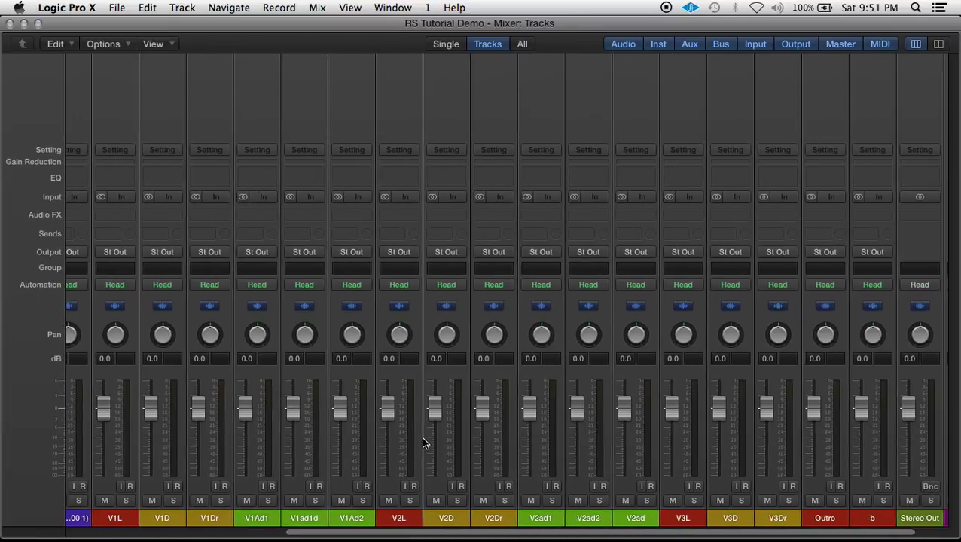
{"action": "scroll", "coordinate": [231, 442], "scroll_direction": "left", "scroll_amount": 5}
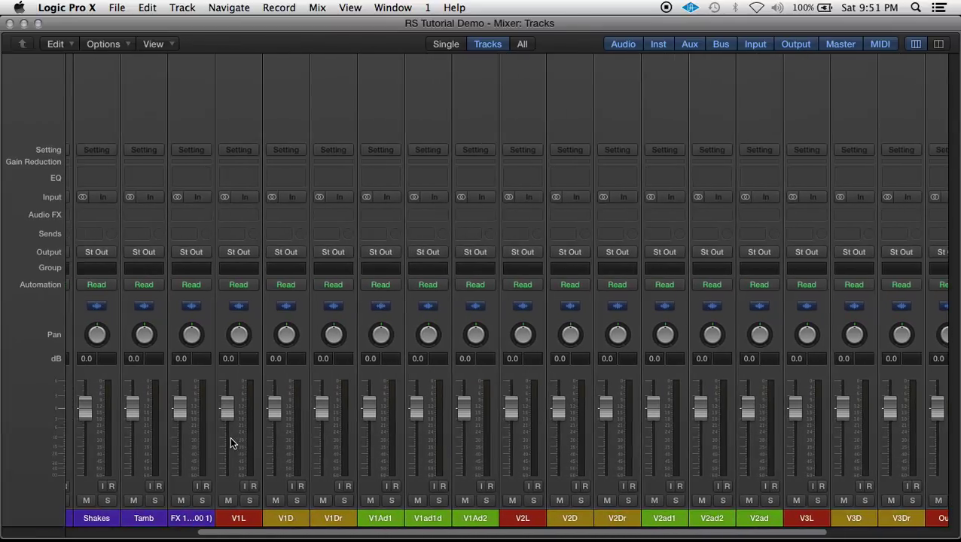
{"action": "scroll", "coordinate": [230, 442], "scroll_direction": "left", "scroll_amount": 6}
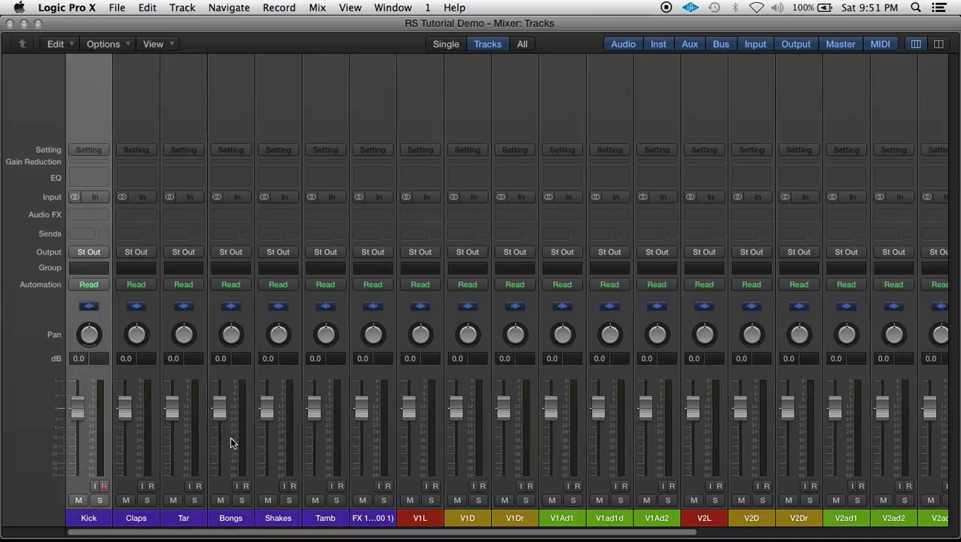
{"action": "left_click", "coordinate": [392, 445], "text": "shift"}
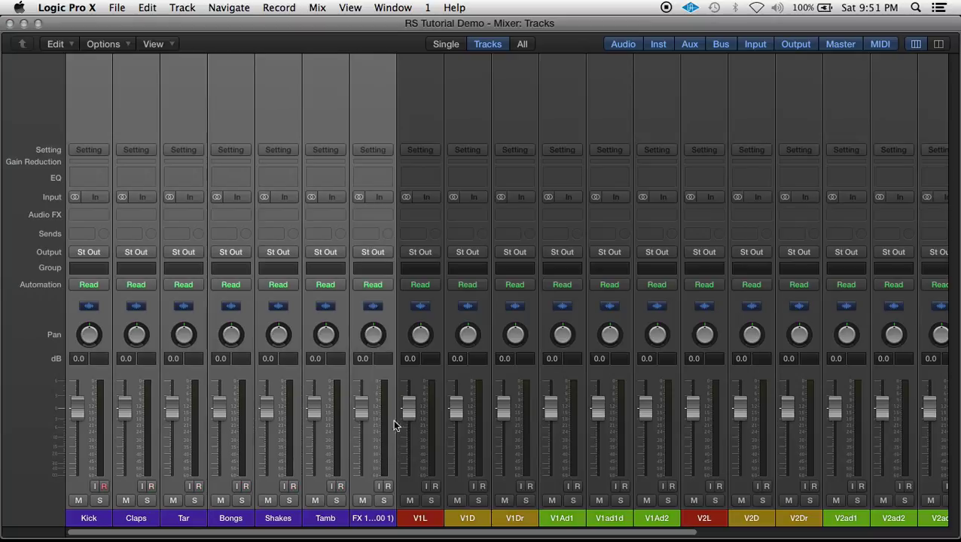
{"action": "left_click", "coordinate": [375, 253]}
{"action": "mouse_move", "coordinate": [376, 302]}
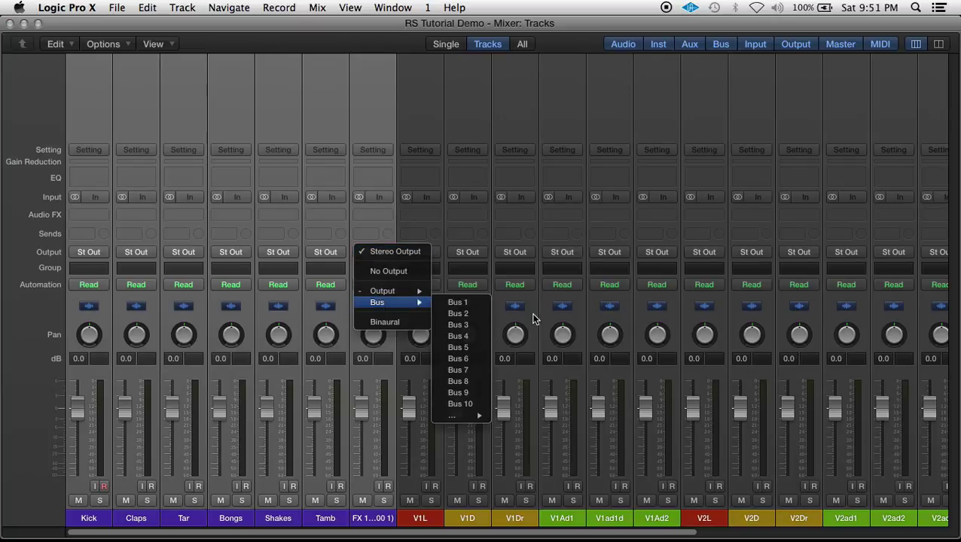
{"action": "left_click", "coordinate": [458, 302]}
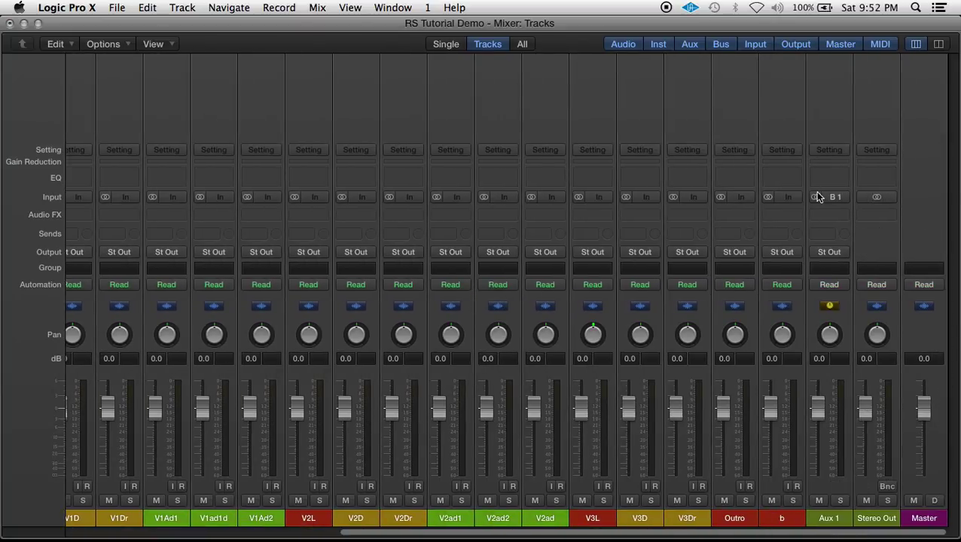
- Scroll across the mixer to the new Aux 1 strip and begin editing its name
{"action": "scroll", "coordinate": [490, 301], "scroll_direction": "left", "scroll_amount": 10}
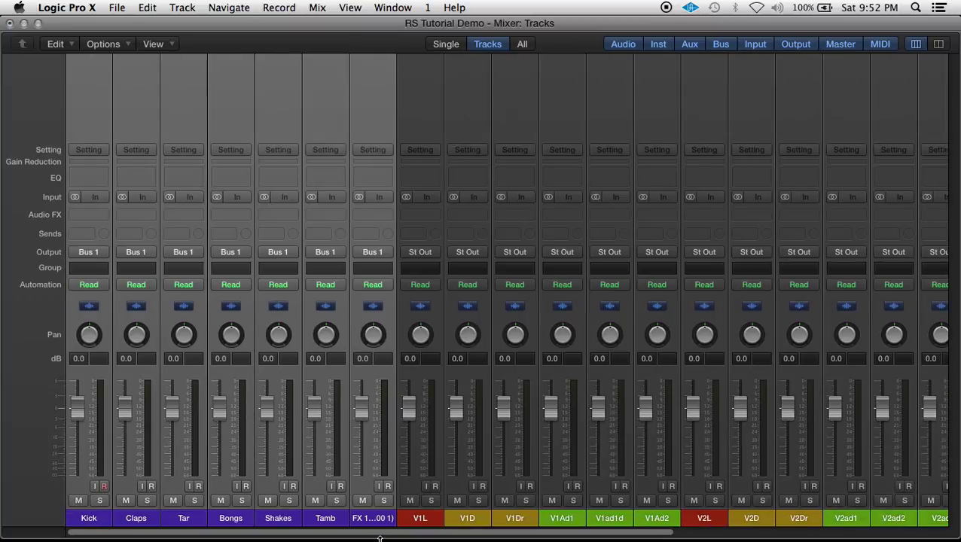
{"action": "scroll", "coordinate": [308, 482], "scroll_direction": "right", "scroll_amount": 10}
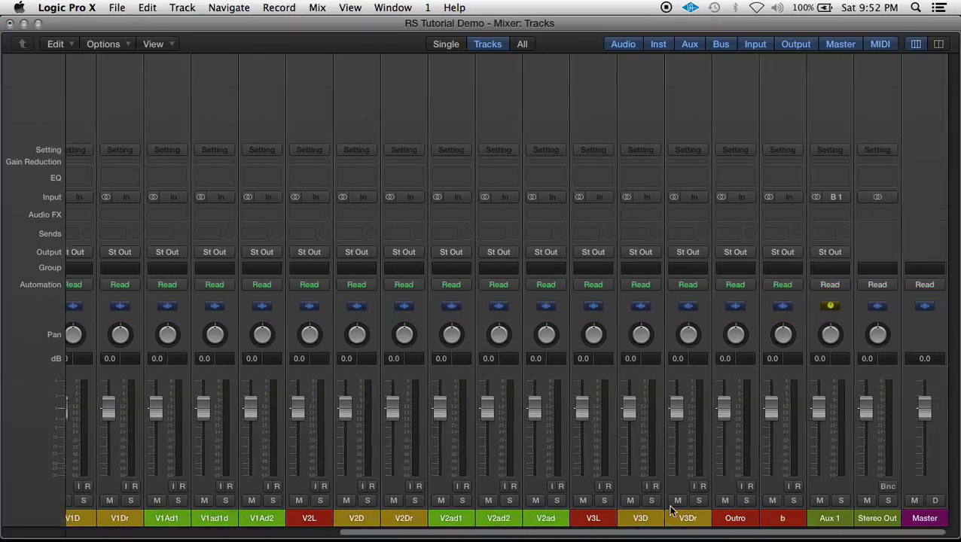
{"action": "scroll", "coordinate": [813, 439], "scroll_direction": "left", "scroll_amount": 10}
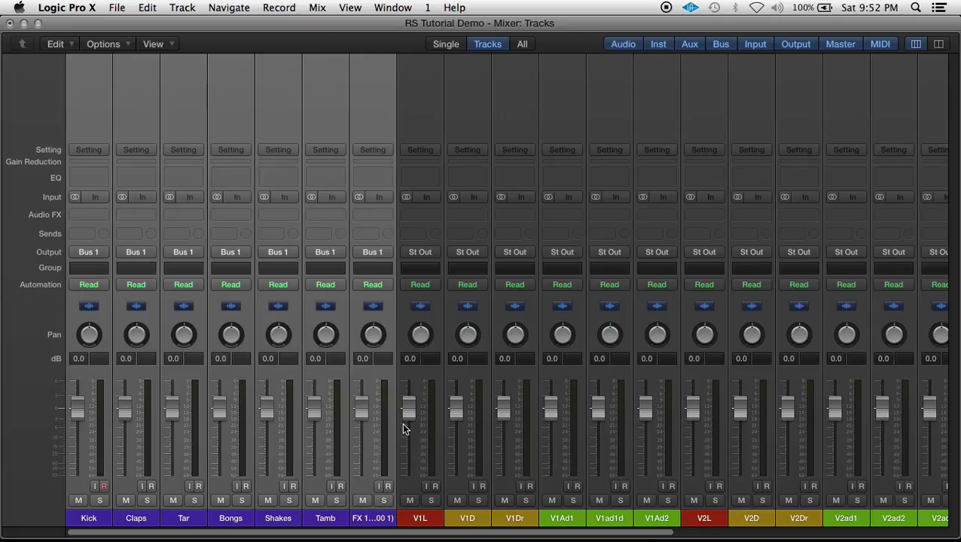
{"action": "scroll", "coordinate": [456, 414], "scroll_direction": "right", "scroll_amount": 10}
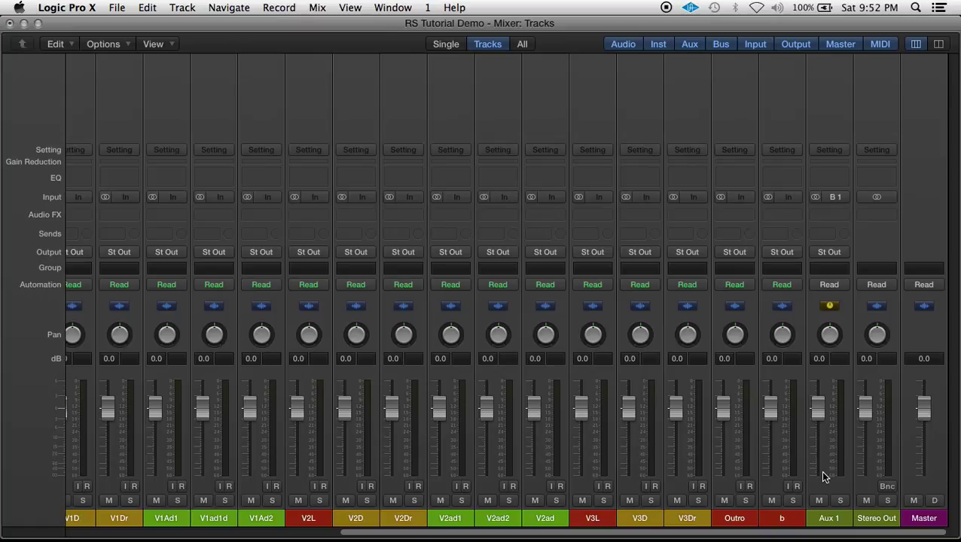
{"action": "double_click", "coordinate": [823, 519]}
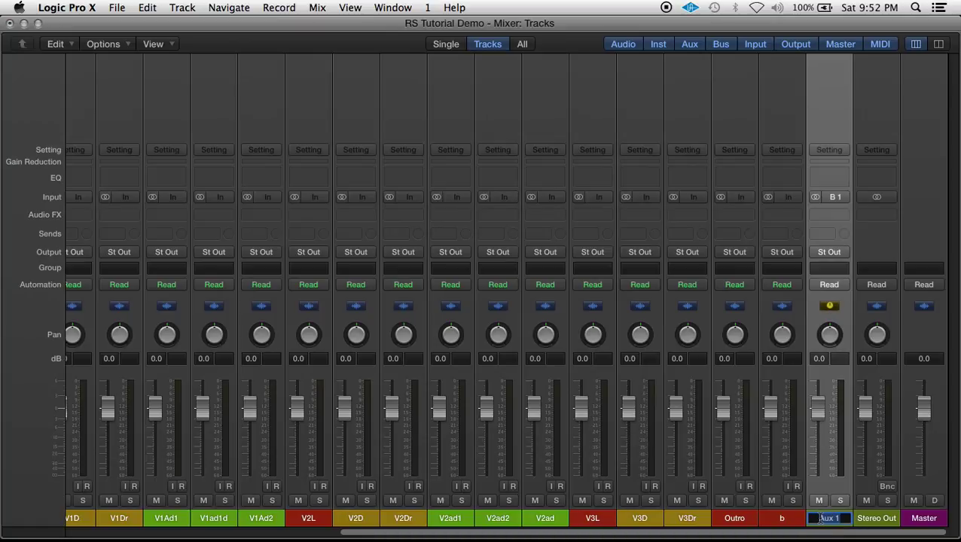
- Name the Aux 1 channel 'Beat', correcting a mistyped letter
{"action": "type", "text": "P"}
{"action": "key", "text": "BackSpace"}
{"action": "type", "text": "Beat"}
{"action": "key", "text": "Return"}
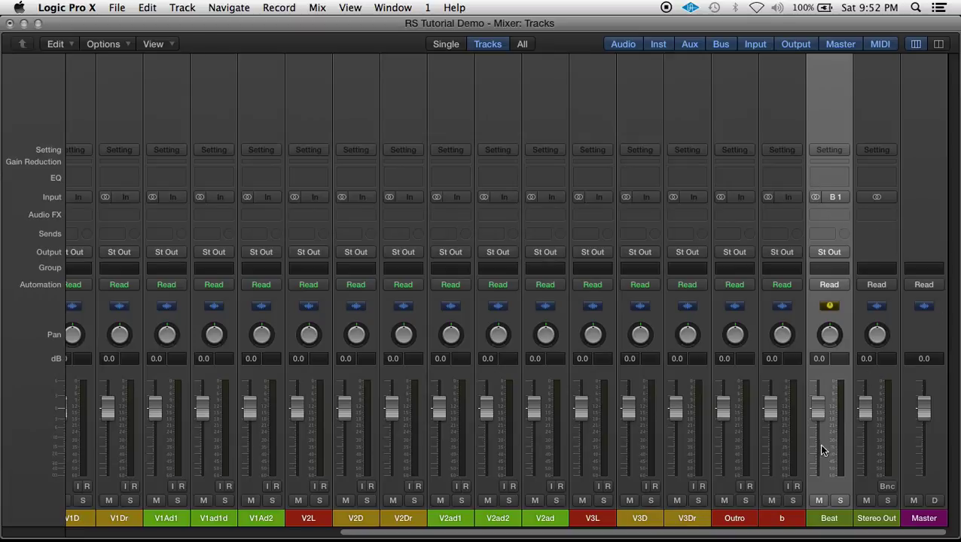
- Test Solo, Mute and the fader on the Beat channel, then reset it to 0.0 dB
{"action": "left_click", "coordinate": [842, 500]}
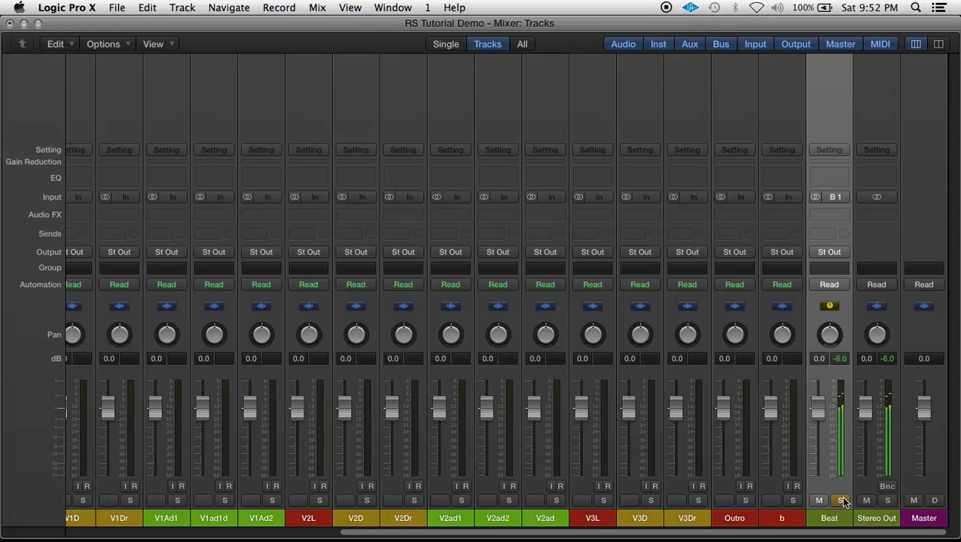
{"action": "left_click", "coordinate": [842, 499]}
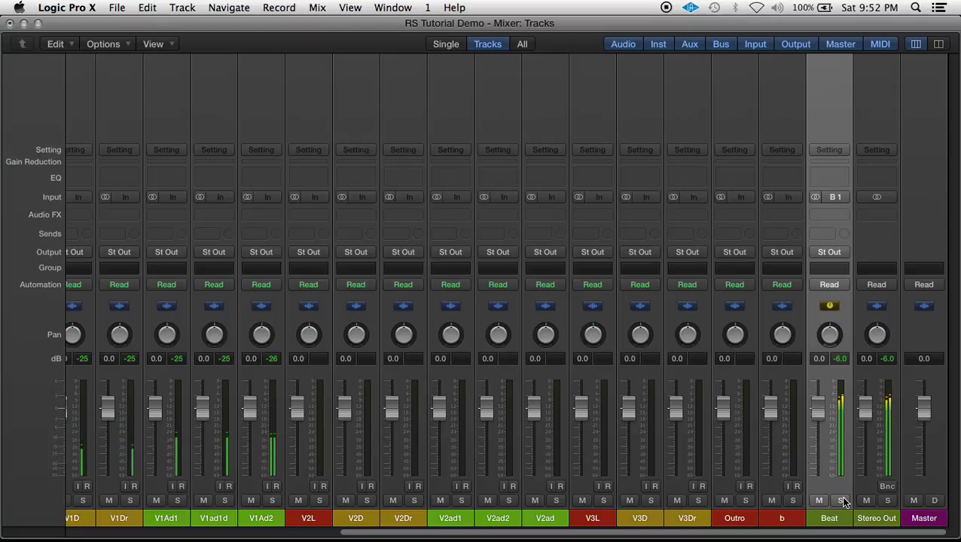
{"action": "left_click", "coordinate": [819, 500]}
{"action": "left_click", "coordinate": [818, 501]}
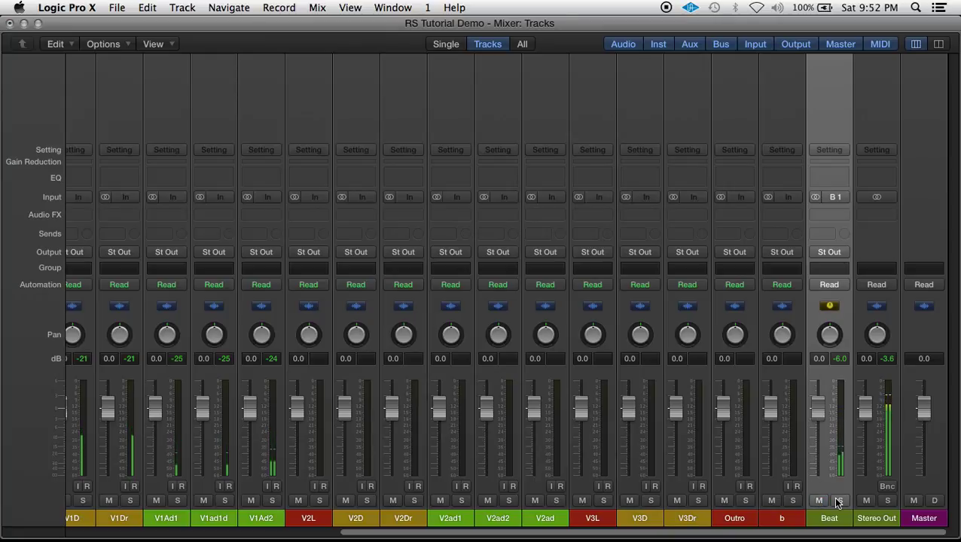
{"action": "left_click_drag", "start_coordinate": [816, 408], "coordinate": [819, 431]}
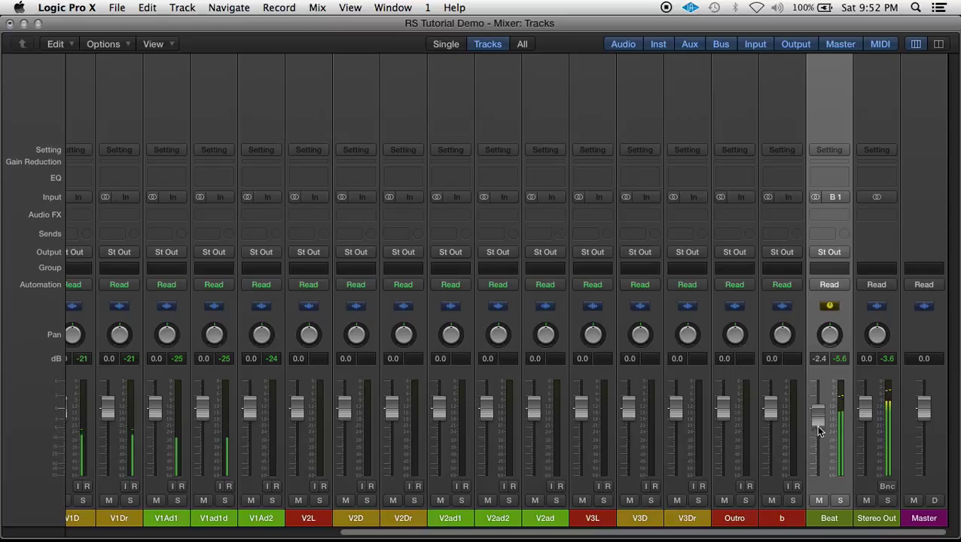
{"action": "left_click", "coordinate": [819, 428], "text": "alt"}
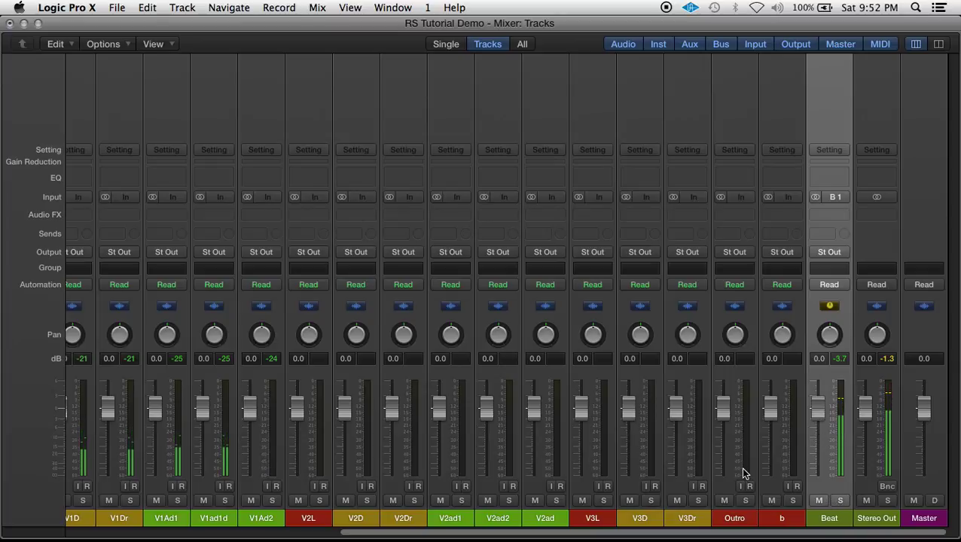
- Select the V1L–V3Dr lead vocal channels plus Outro and b, and route them to Bus 2
{"action": "scroll", "coordinate": [561, 433], "scroll_direction": "left", "scroll_amount": 5}
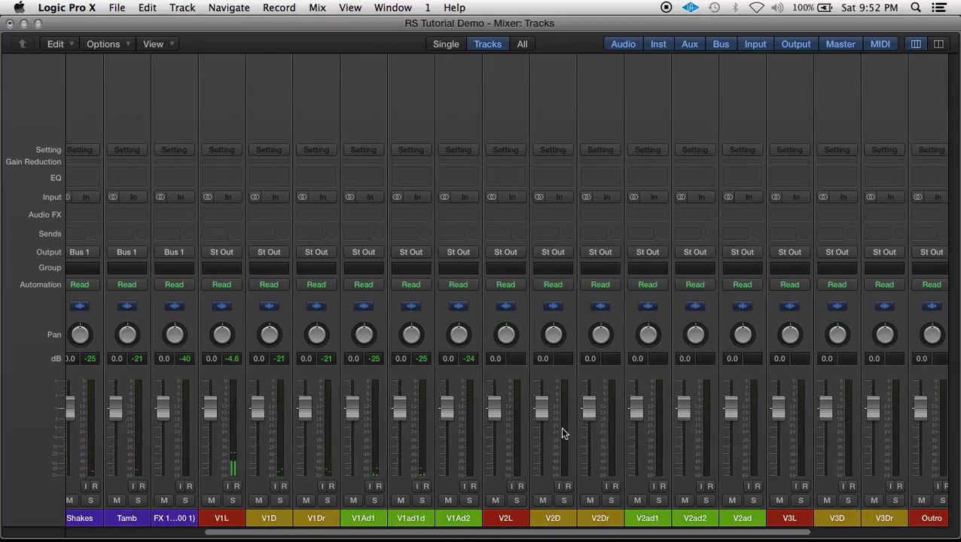
{"action": "left_click", "coordinate": [240, 418]}
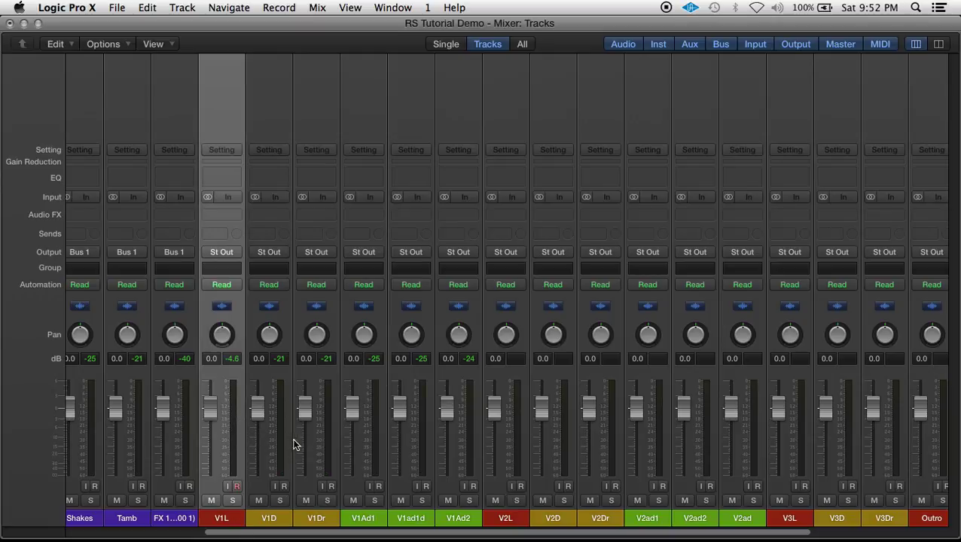
{"action": "scroll", "coordinate": [297, 442], "scroll_direction": "right", "scroll_amount": 2}
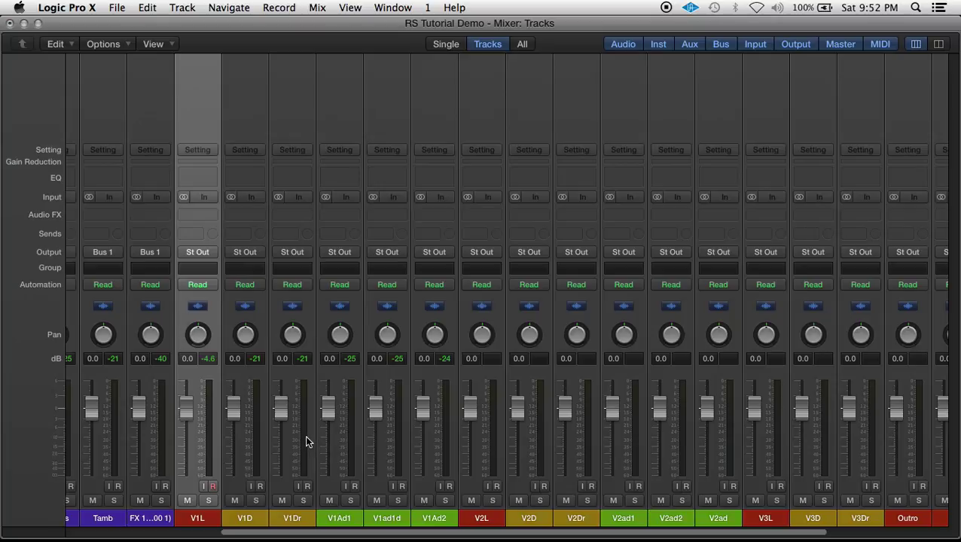
{"action": "left_click", "coordinate": [305, 443], "text": "shift"}
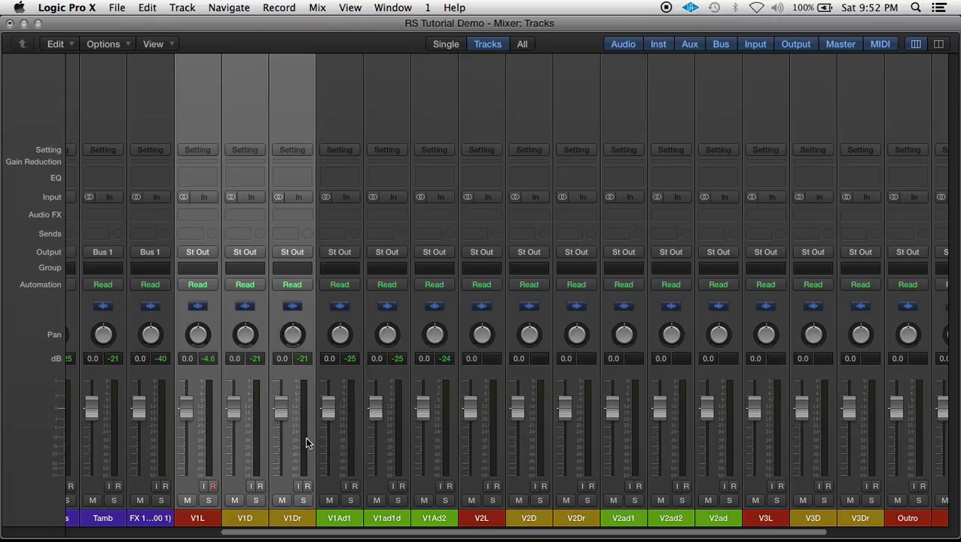
{"action": "left_click", "coordinate": [496, 431], "text": "super"}
{"action": "left_click", "coordinate": [588, 430], "text": "shift"}
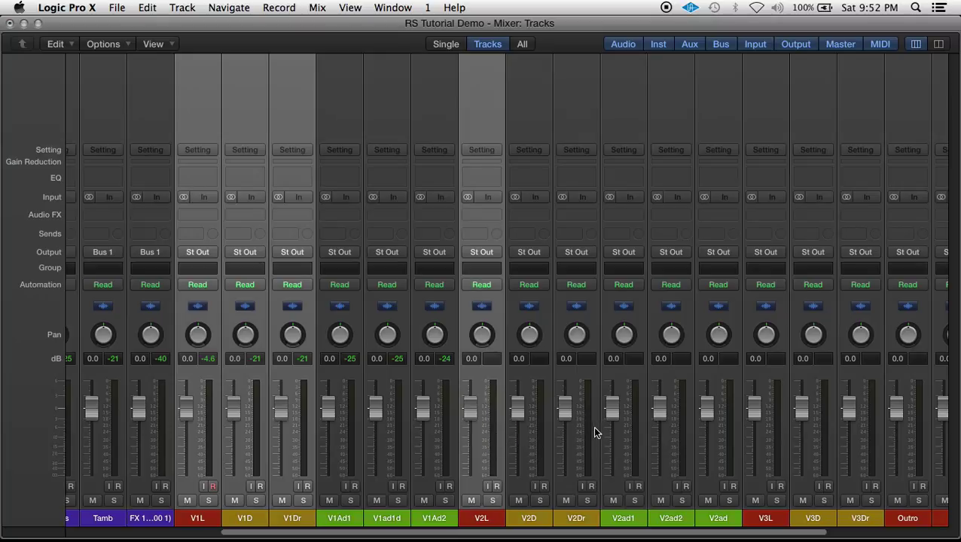
{"action": "left_click", "coordinate": [785, 443], "text": "super"}
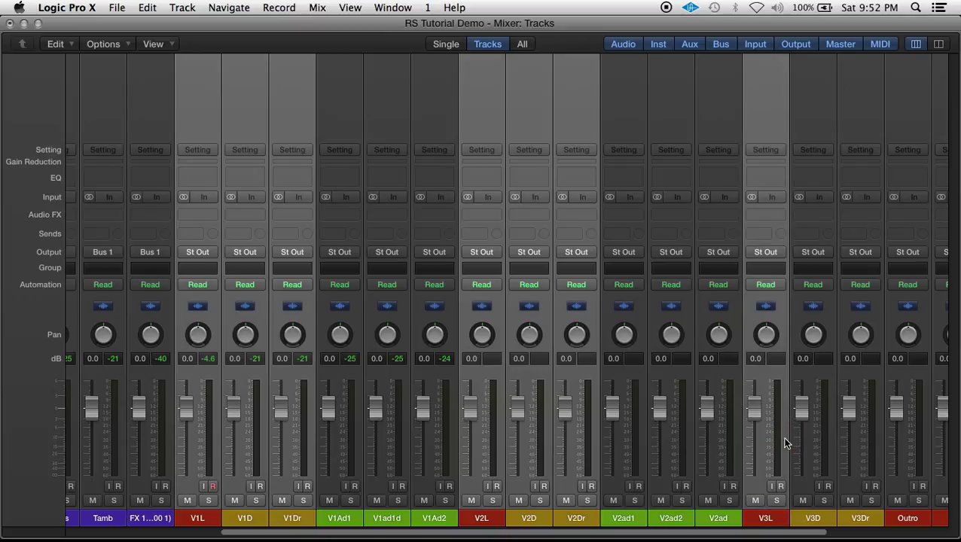
{"action": "scroll", "coordinate": [803, 442], "scroll_direction": "right", "scroll_amount": 5}
{"action": "left_click", "coordinate": [790, 432], "text": "shift"}
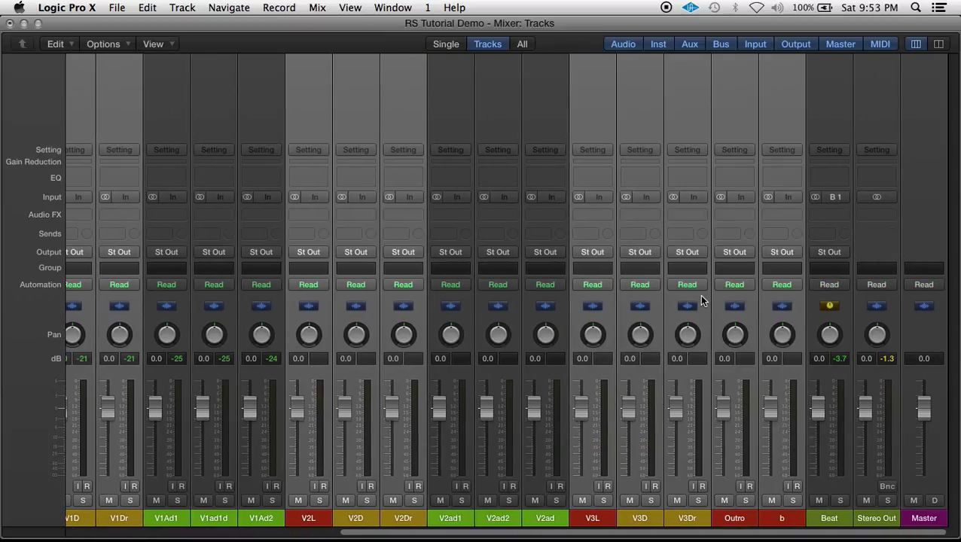
{"action": "left_click", "coordinate": [651, 253]}
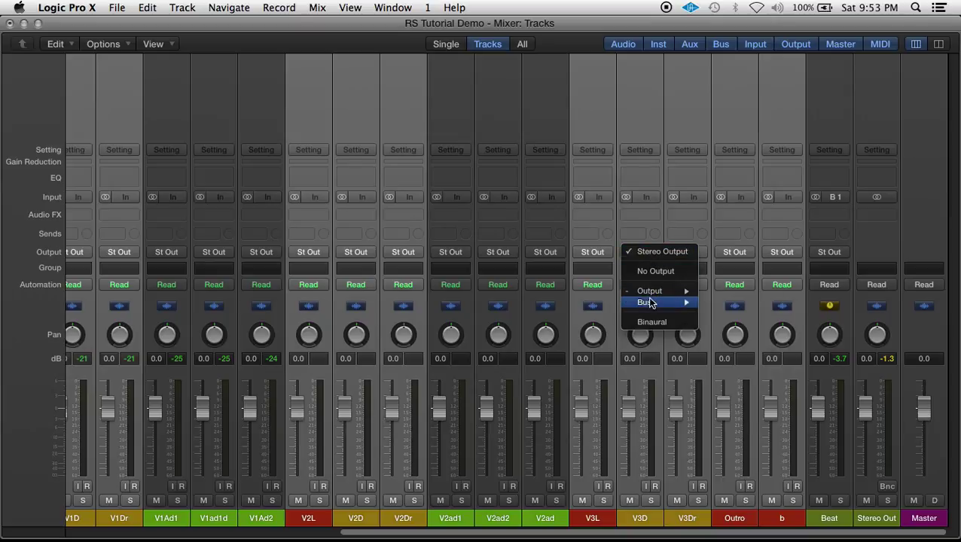
{"action": "mouse_move", "coordinate": [651, 303]}
{"action": "left_click", "coordinate": [744, 315]}
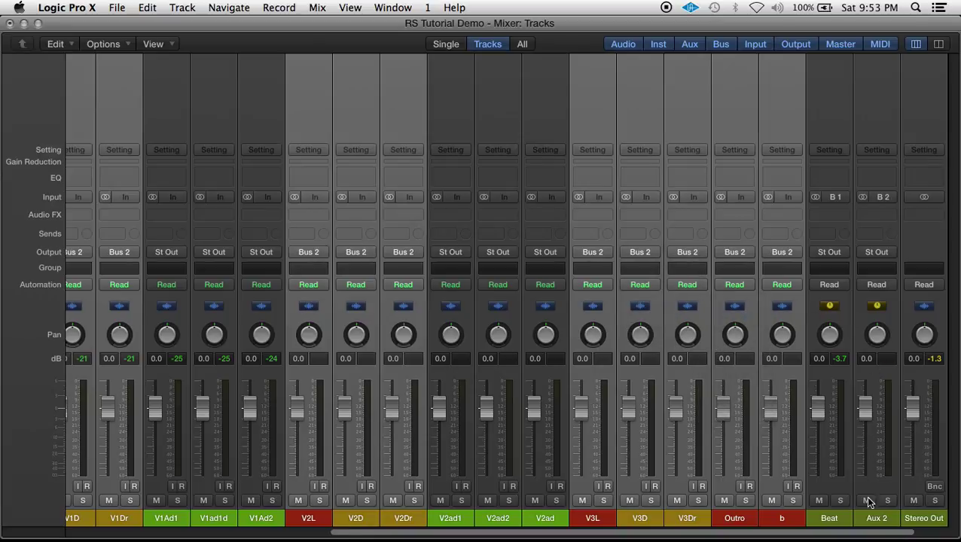
- Name the Aux 2 channel 'LV' and nudge its volume fader
{"action": "left_click", "coordinate": [872, 519]}
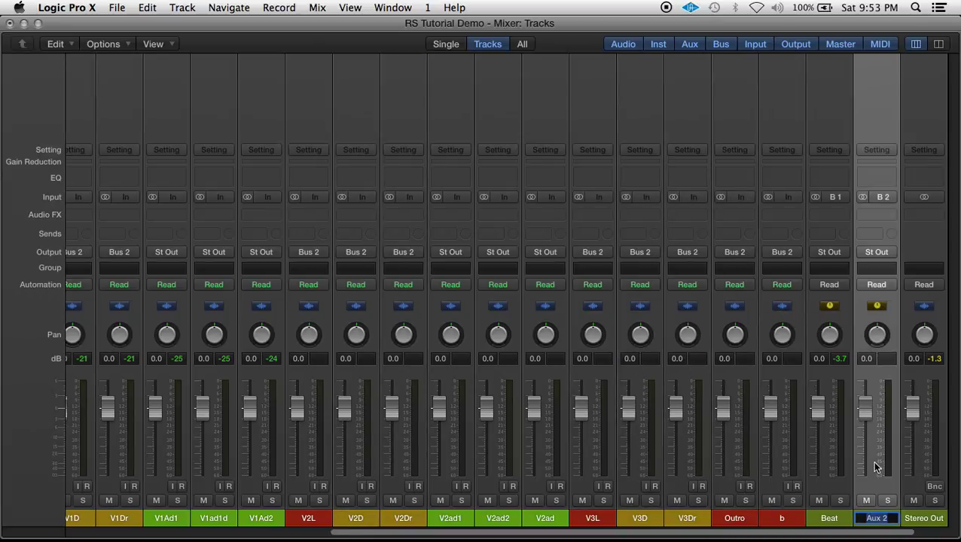
{"action": "type", "text": "LV"}
{"action": "key", "text": "Return"}
{"action": "mouse_move", "coordinate": [866, 413]}
{"action": "left_mouse_down"}
{"action": "mouse_move", "coordinate": [868, 429]}
{"action": "mouse_move", "coordinate": [866, 396]}
{"action": "left_mouse_up"}
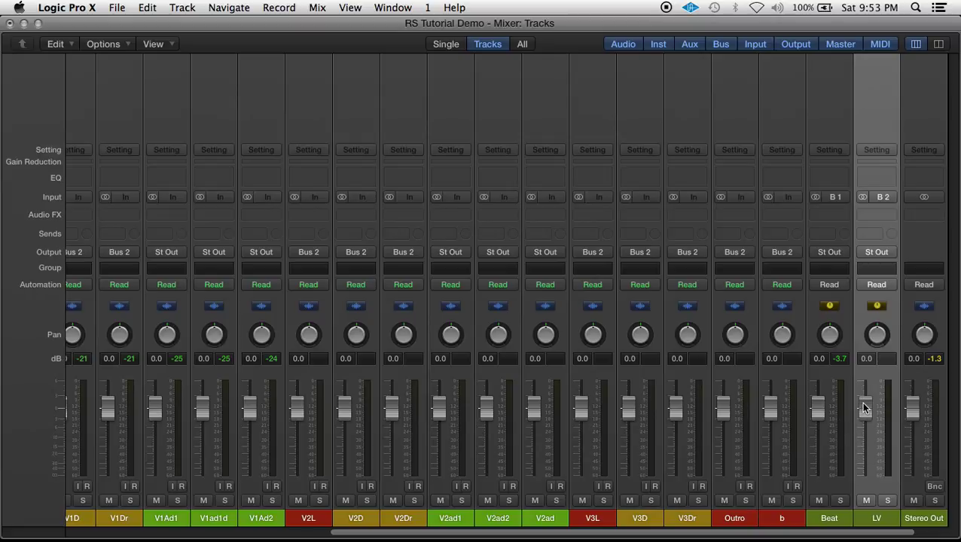
- Route the V1Ad1, V1ad1d, V1Ad2, V2ad1, V2ad2 and V2ad channels to Bus 3, then begin renaming Aux 3
{"action": "left_click", "coordinate": [562, 439]}
{"action": "left_click", "coordinate": [467, 441], "text": "shift"}
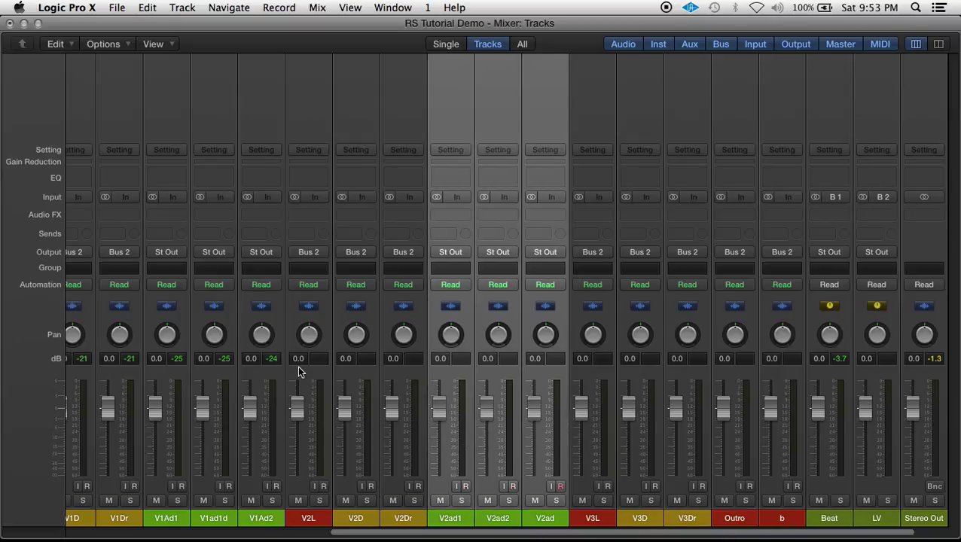
{"action": "left_click", "coordinate": [278, 424], "text": "super"}
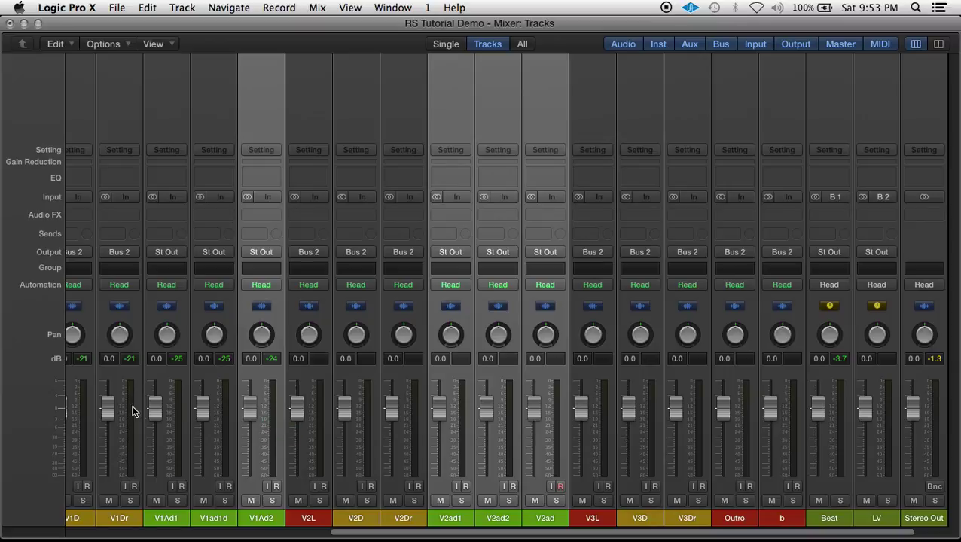
{"action": "left_click", "coordinate": [181, 434], "text": "shift"}
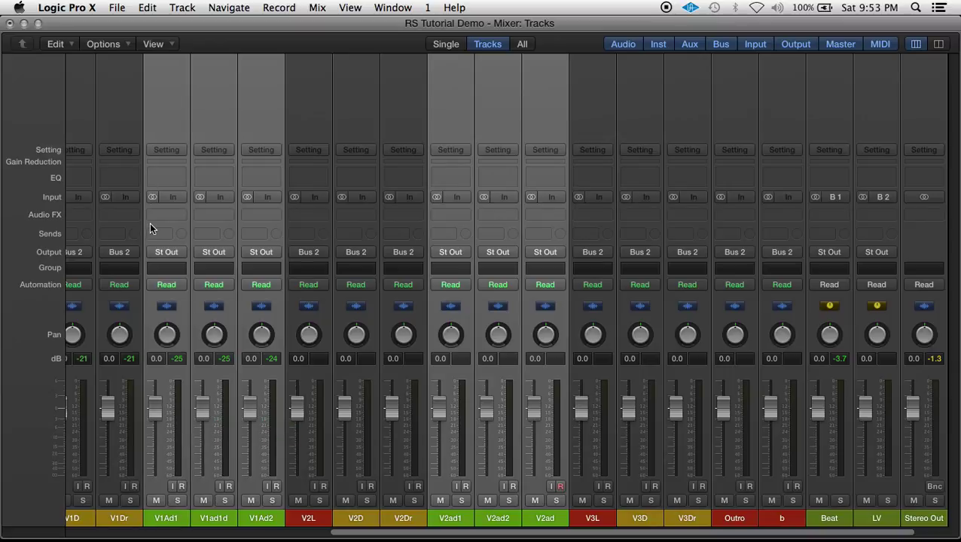
{"action": "left_click", "coordinate": [158, 252]}
{"action": "mouse_move", "coordinate": [172, 303]}
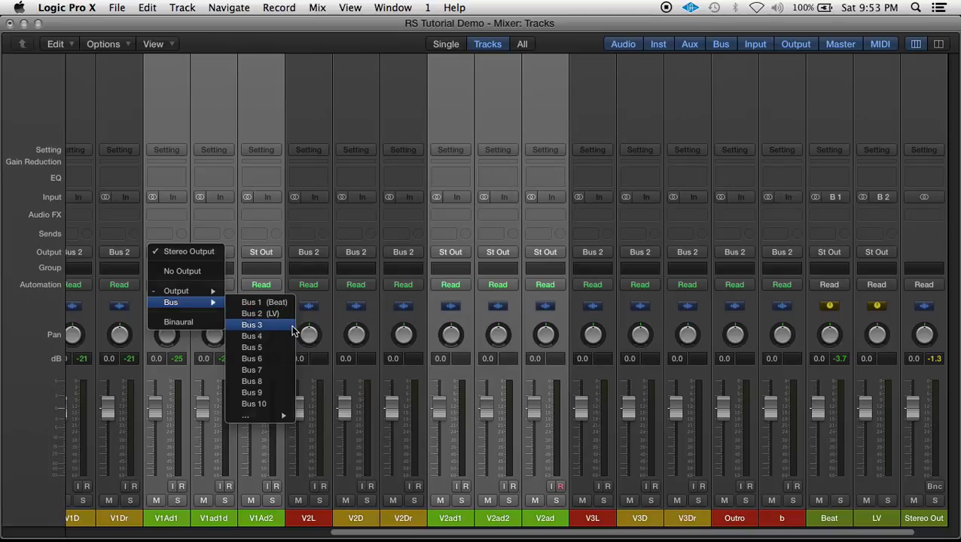
{"action": "left_click", "coordinate": [251, 324]}
{"action": "scroll", "coordinate": [392, 342], "scroll_direction": "right", "scroll_amount": 3}
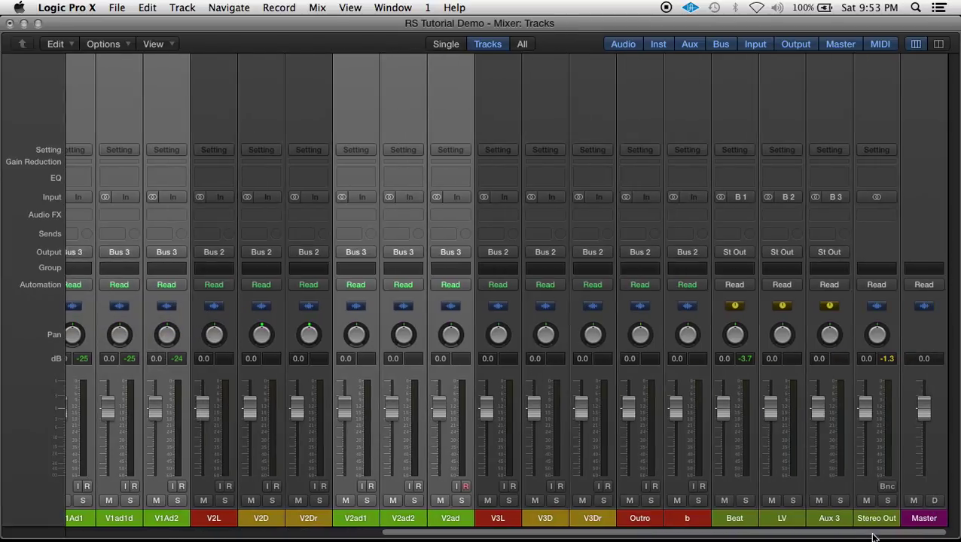
{"action": "double_click", "coordinate": [837, 519]}
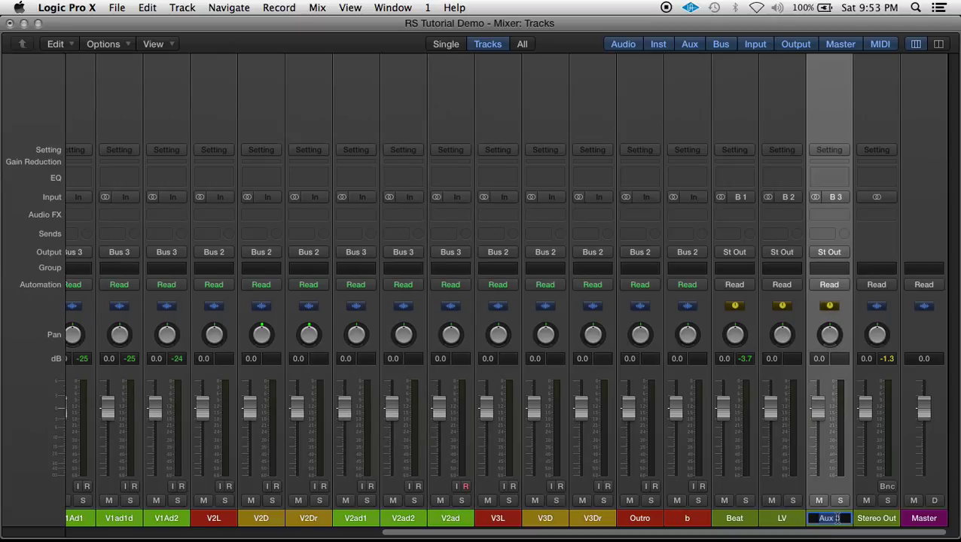
- Name the Aux 3 channel 'BGV', reset its fader to 0.0 dB, and select the Beat channel
{"action": "type", "text": "BGV"}
{"action": "key", "text": "Return"}
{"action": "left_click_drag", "start_coordinate": [817, 407], "coordinate": [820, 414]}
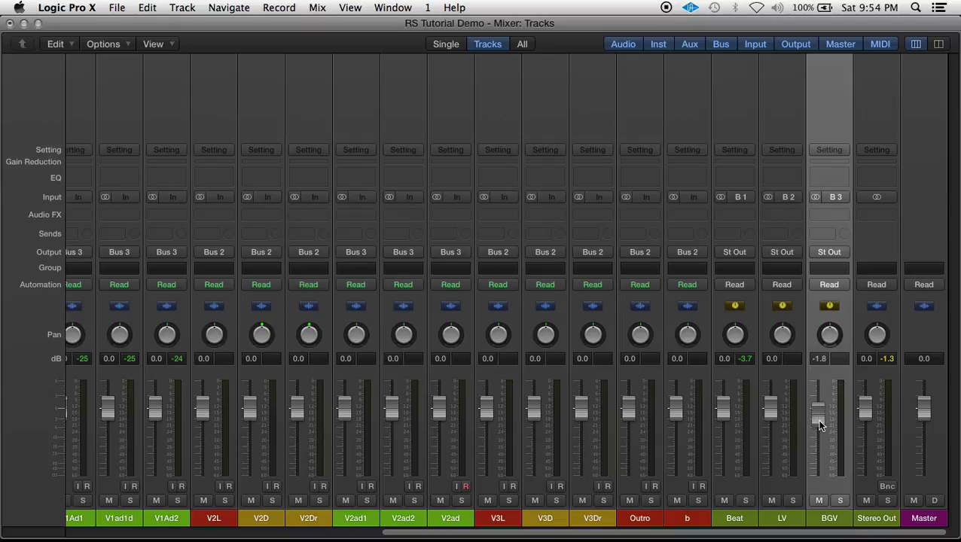
{"action": "left_click", "coordinate": [819, 416], "text": "alt"}
{"action": "left_click", "coordinate": [747, 406]}
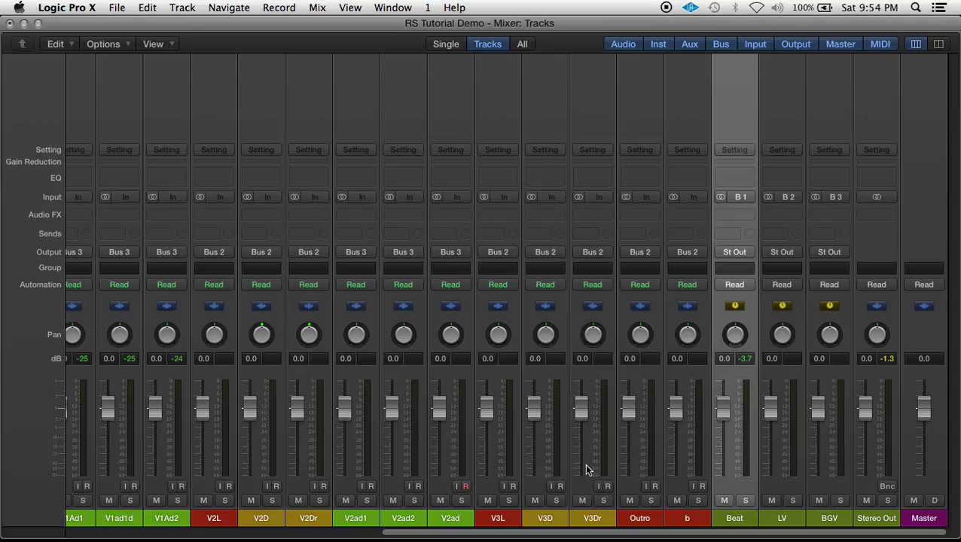